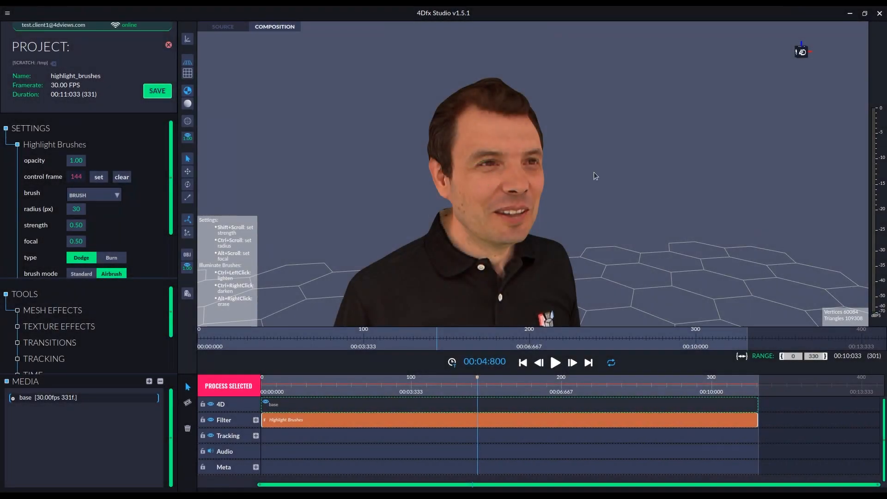
- Retouch the man's face around the eyes with the 30 px Dodge airbrush at 0.50 strength, from several angles
left_click_drag(593, 172, 487, 173)
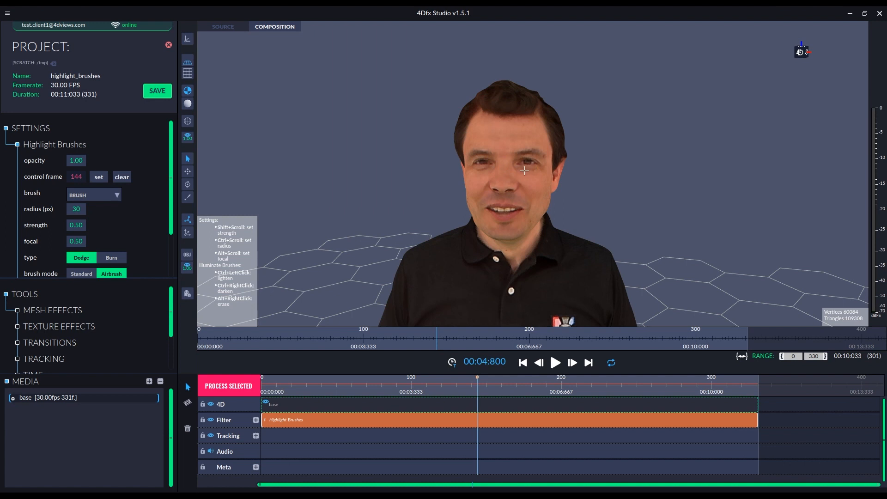
mouse_move(539, 178)
left_mouse_down()
mouse_move(502, 180)
mouse_move(569, 185)
left_mouse_up()
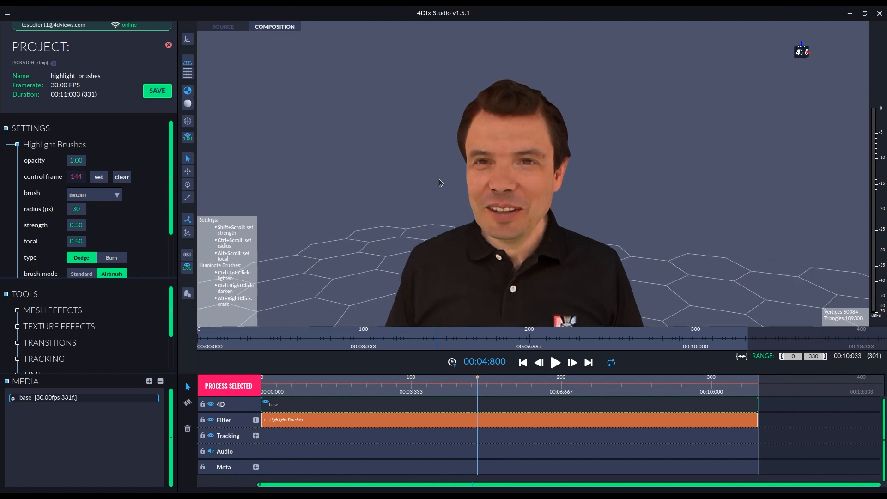
left_click_drag(439, 179, 503, 181)
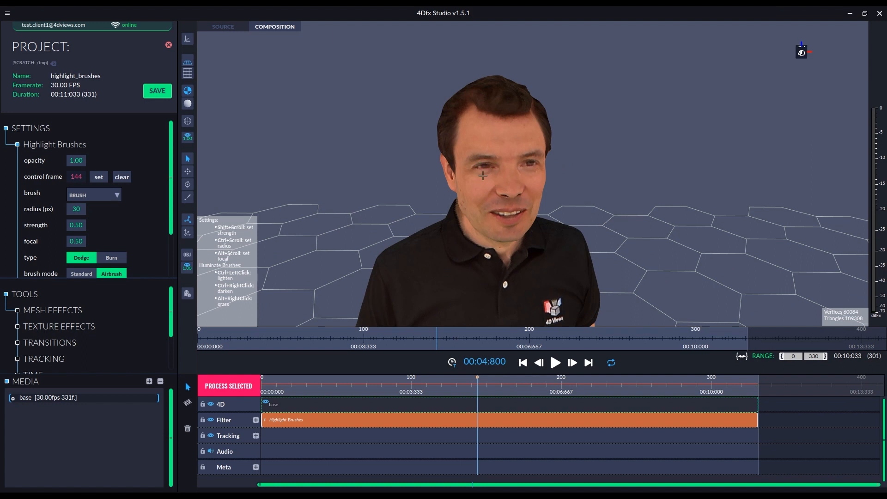
left_click_drag(485, 175, 590, 179)
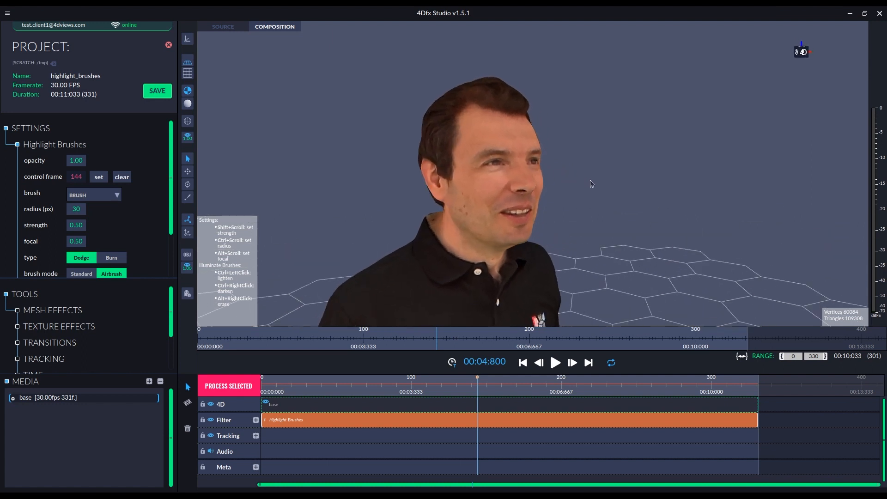
left_click_drag(486, 170, 450, 226)
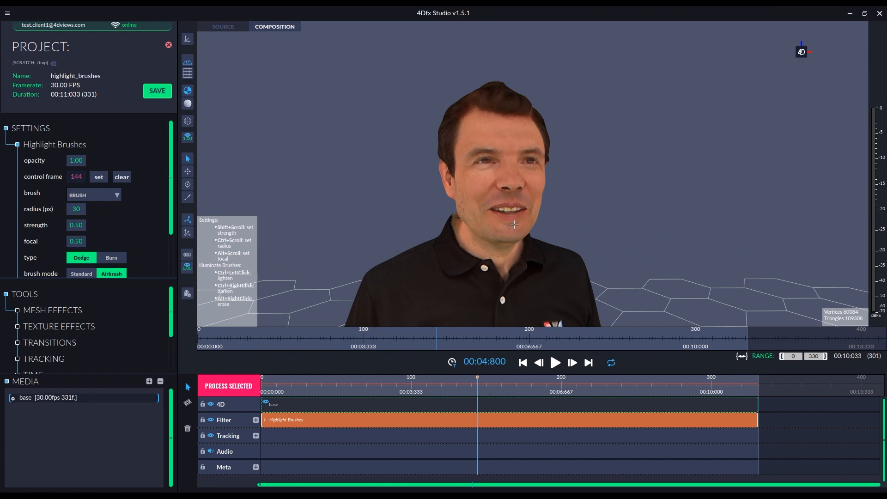
mouse_move(506, 212)
left_mouse_down()
mouse_move(489, 180)
mouse_move(469, 198)
mouse_move(495, 182)
left_mouse_up()
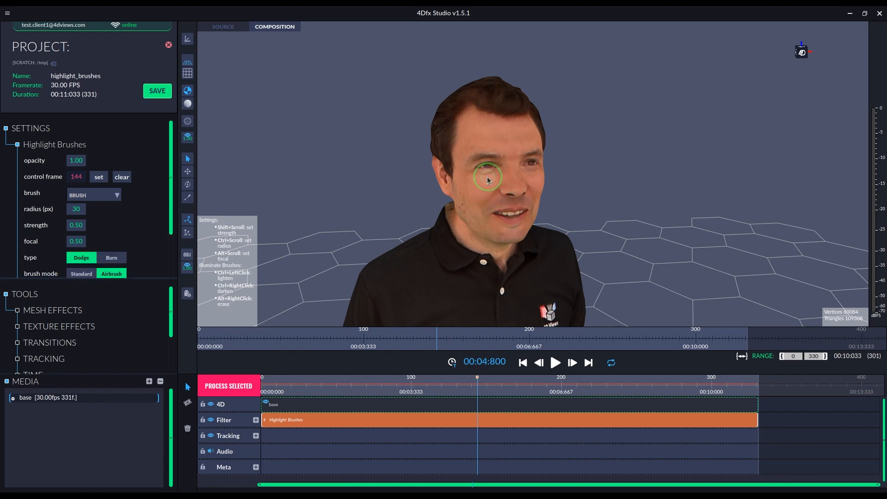
mouse_move(488, 176)
right_mouse_down("ctrl")
mouse_move(476, 178)
mouse_move(483, 177)
right_mouse_up("ctrl")
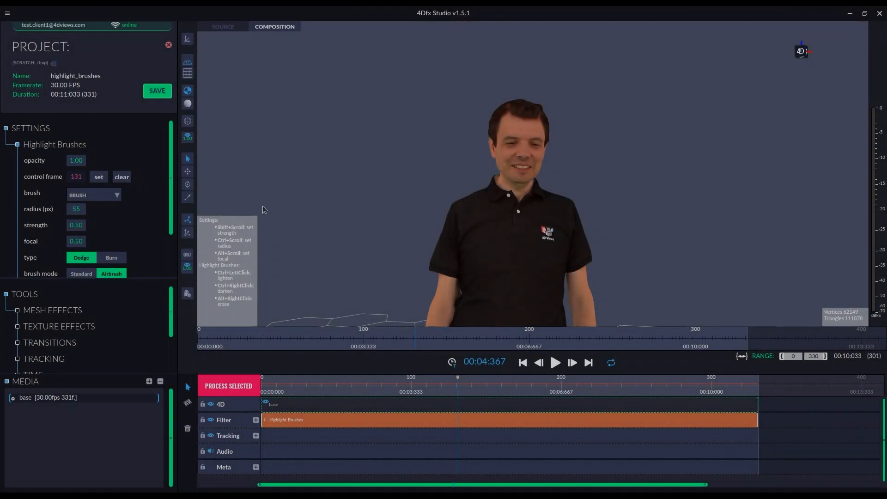
- Choose BRUSH as the highlight brush and paint the man's face with the 55 px Dodge airbrush
left_click(97, 194)
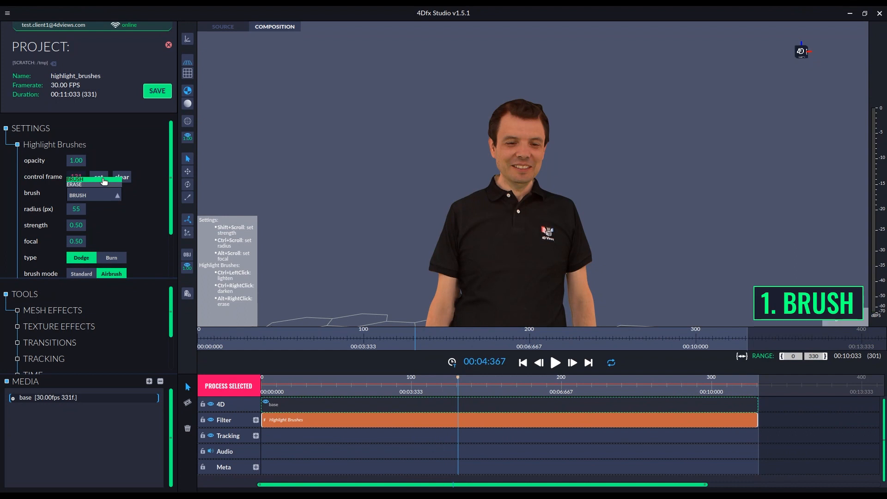
left_click(104, 181)
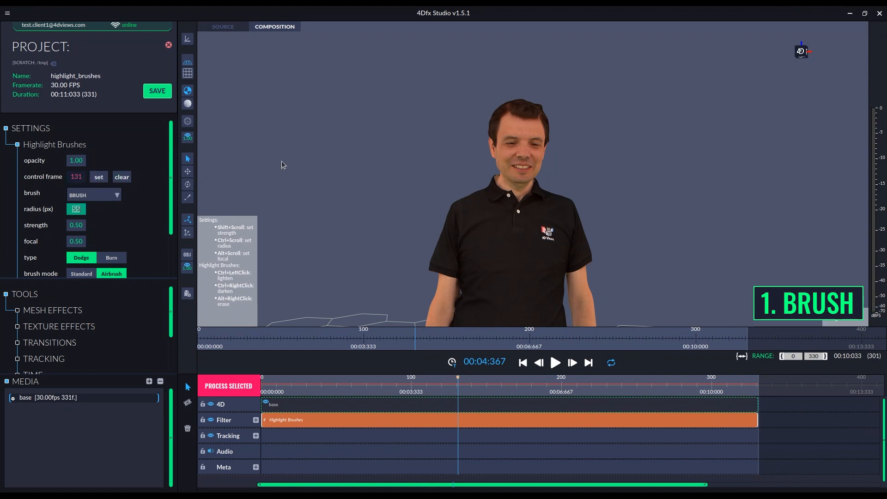
mouse_move(281, 160)
left_mouse_down()
mouse_move(429, 157)
mouse_move(562, 175)
mouse_move(602, 170)
mouse_move(492, 157)
left_mouse_up()
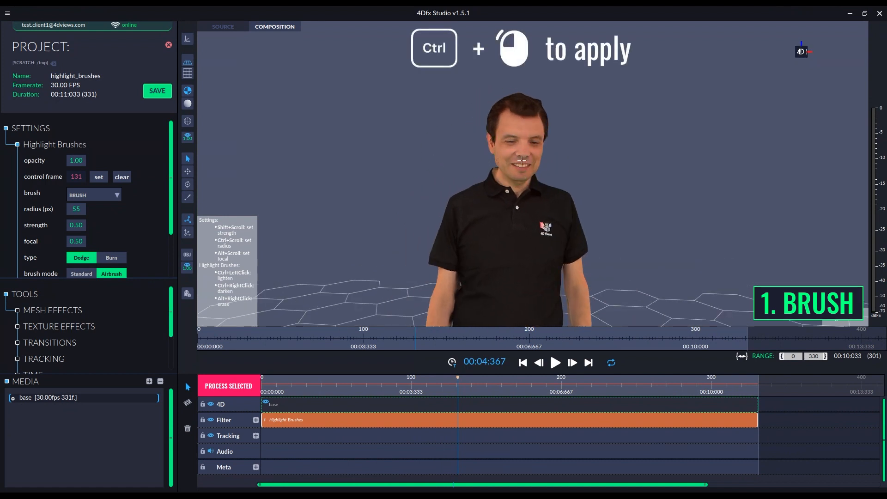
- Reselect the Highlight Brushes clip on the Filter track
left_click(433, 441)
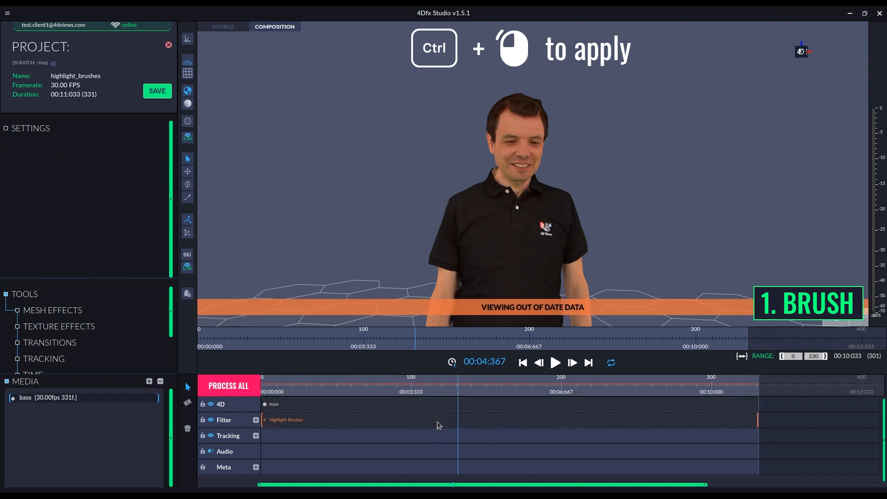
left_click(436, 420)
left_click(434, 437)
left_click(440, 419)
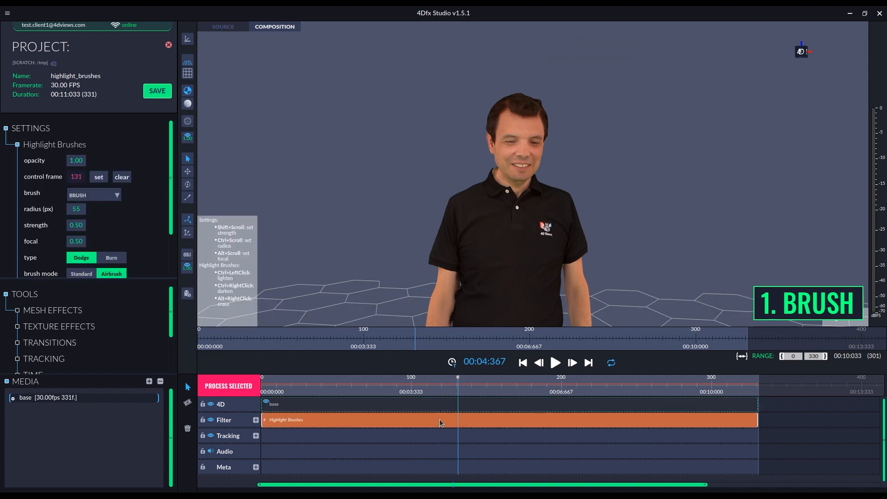
left_click_drag(521, 242, 537, 234)
scroll(544, 162, "up", 5)
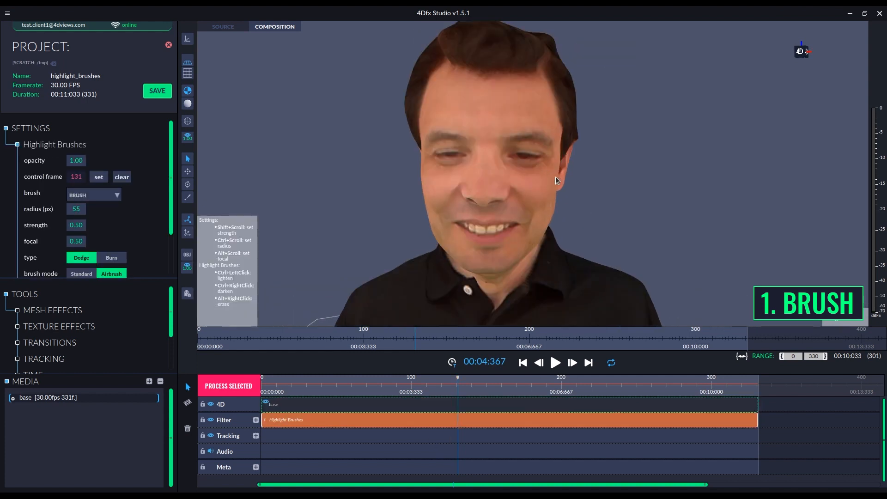
scroll(548, 147, "up", 10, "ctrl")
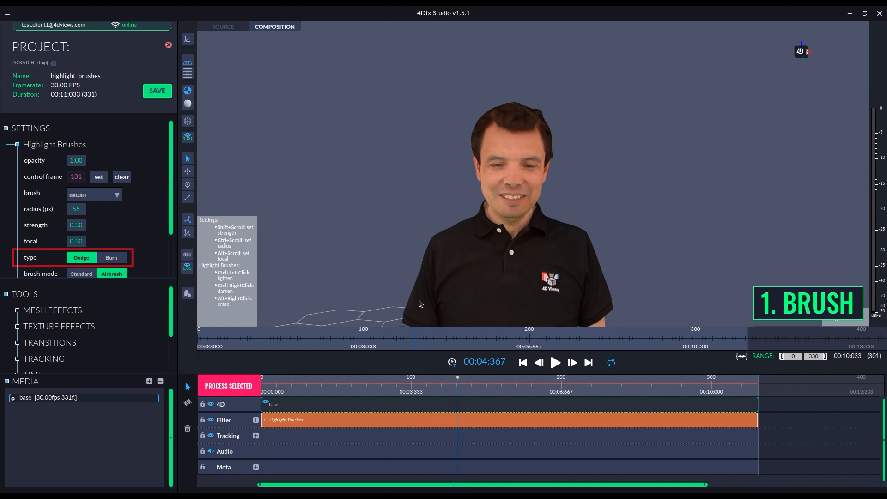
- Try the Burn type, return to Dodge and darken the man's face with inverted 55 px strokes
left_click(116, 258)
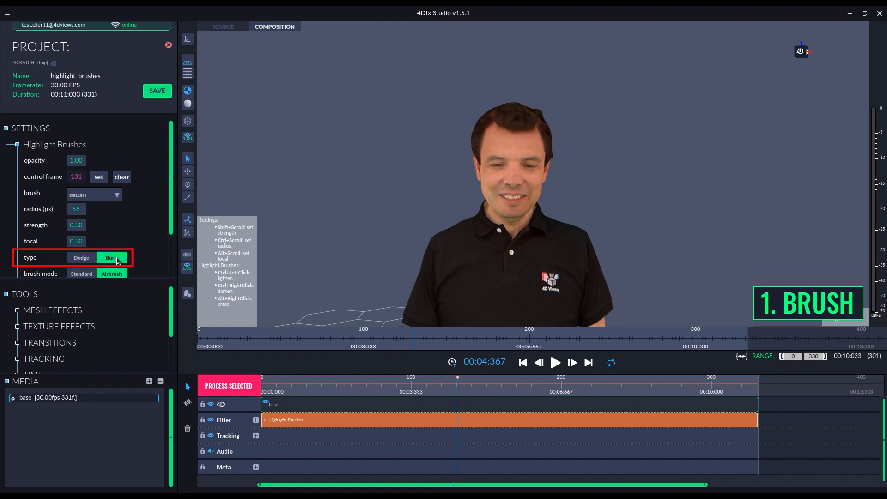
left_click(92, 259)
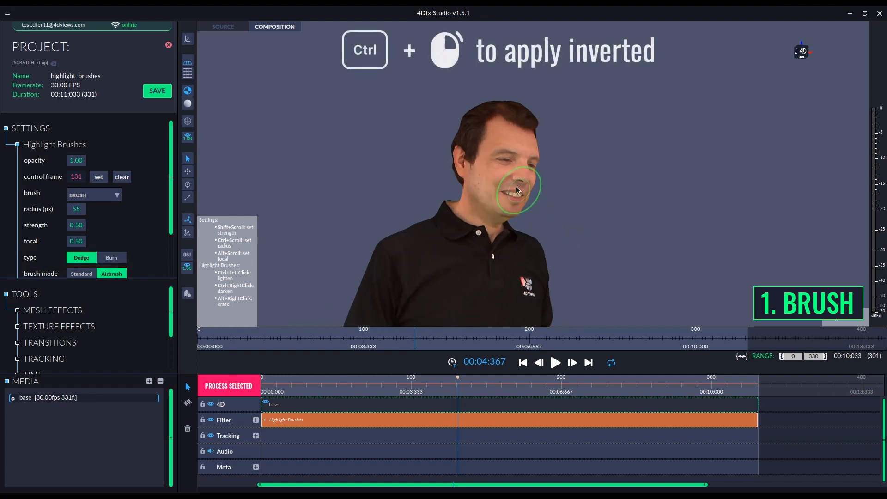
mouse_move(481, 181)
right_mouse_down("ctrl")
mouse_move(487, 159)
mouse_move(481, 189)
mouse_move(475, 184)
mouse_move(500, 127)
mouse_move(512, 134)
right_mouse_up("ctrl")
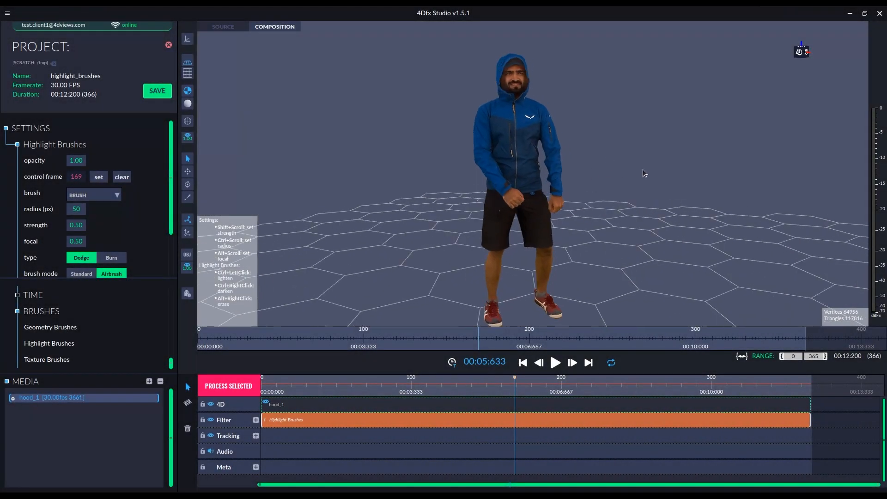
- Darken the inside of the hood around the face using the airbrush at 1.00 strength and 35 px radius, and process the selected clip
mouse_move(642, 169)
left_mouse_down()
mouse_move(658, 174)
mouse_move(609, 185)
mouse_move(628, 179)
left_mouse_up()
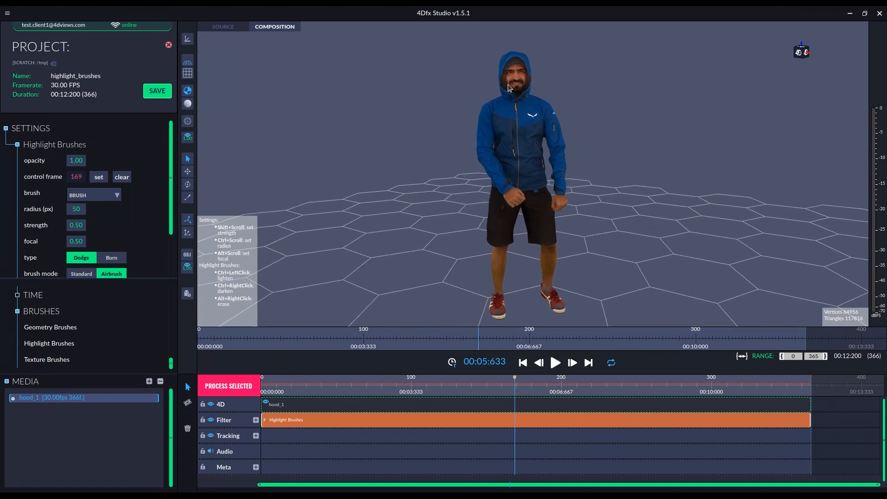
scroll(633, 155, "up", 10)
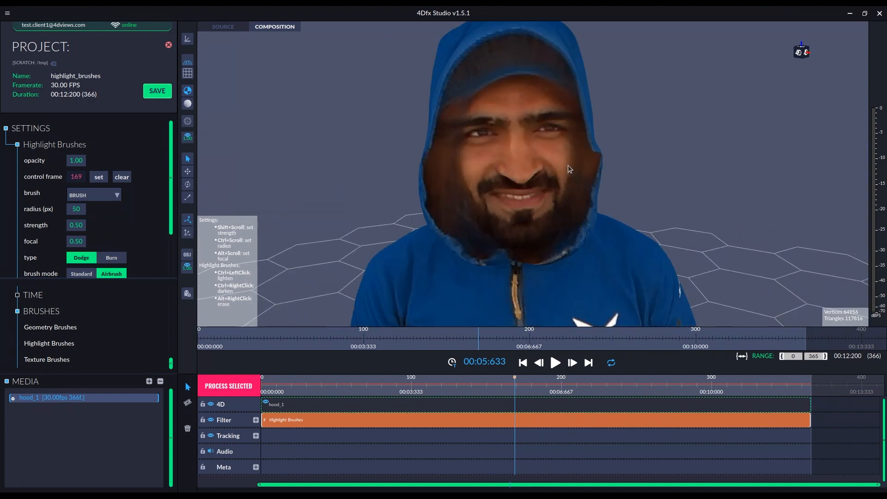
left_click_drag(650, 137, 550, 138)
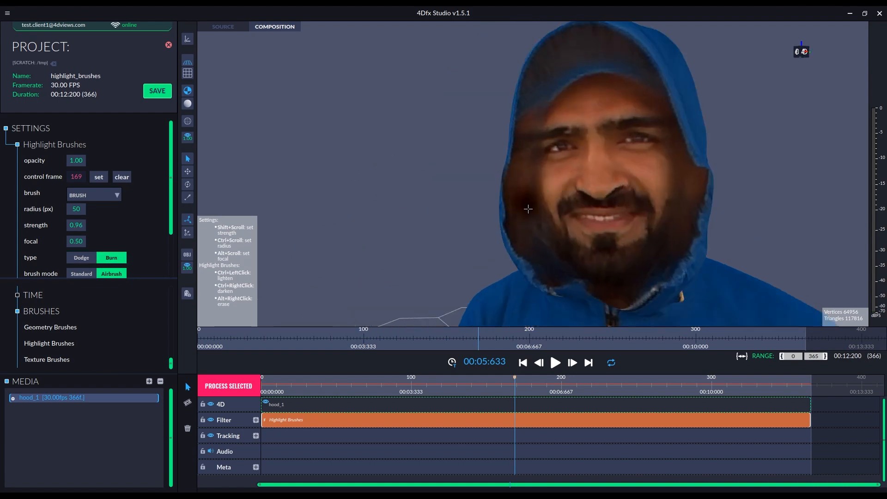
mouse_move(531, 268)
right_mouse_down("ctrl")
mouse_move(518, 139)
mouse_move(532, 80)
mouse_move(577, 55)
mouse_move(518, 204)
right_mouse_up("ctrl")
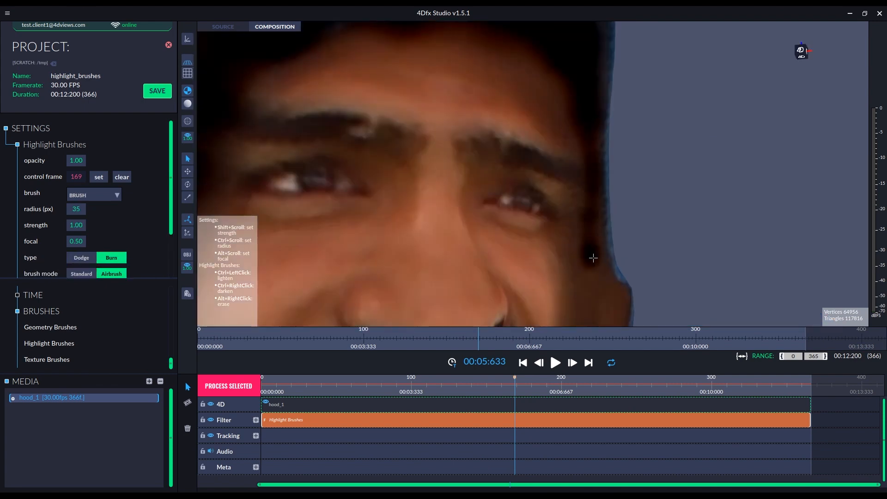
mouse_move(593, 257)
right_mouse_down("ctrl")
mouse_move(598, 162)
mouse_move(587, 274)
right_mouse_up("ctrl")
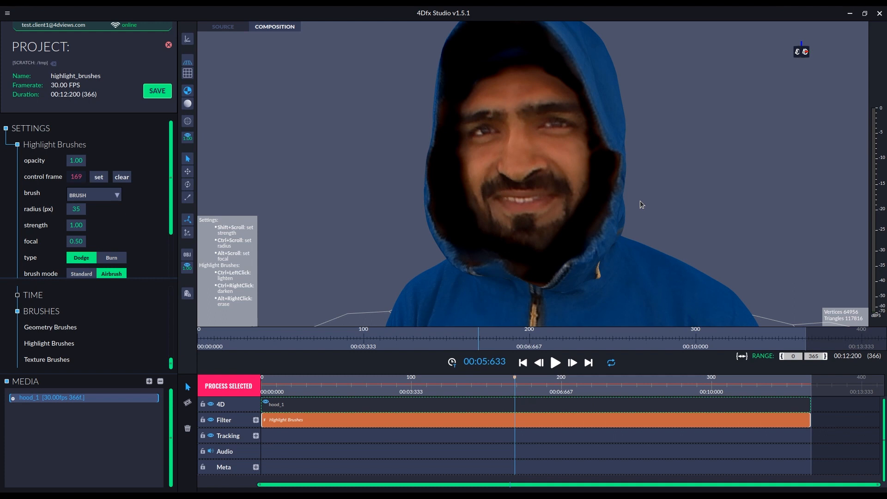
left_click(228, 386)
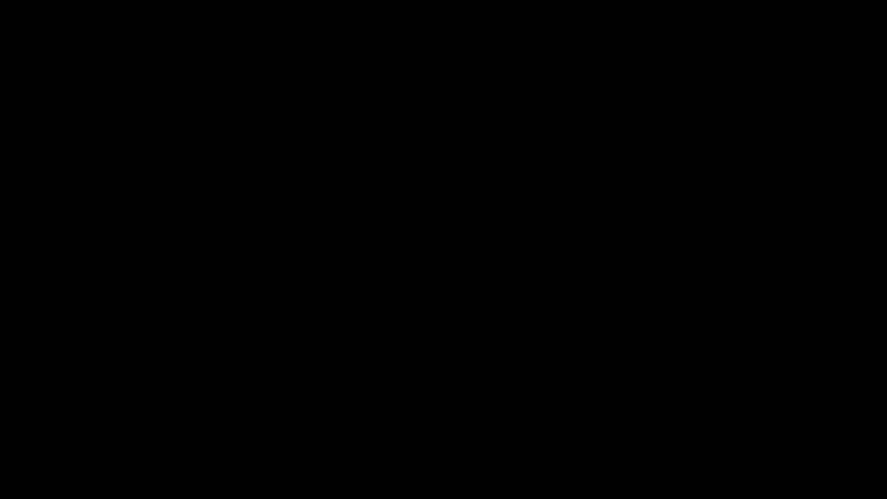
- Erase brushed highlights from the man's forehead, eye area and cheeks with the 35 px brush
left_click_drag(541, 193, 558, 186)
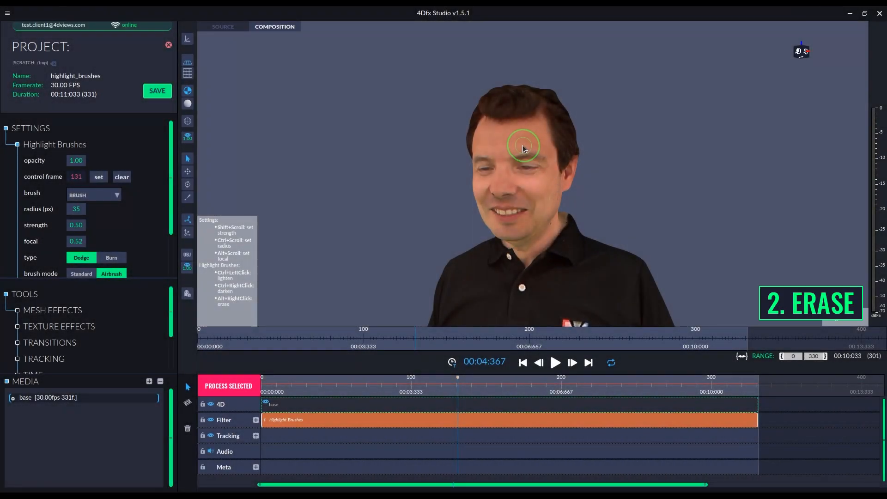
right_click_drag(523, 146, 527, 189, "alt")
left_click_drag(574, 191, 684, 175)
right_click_drag(481, 162, 476, 175, "alt")
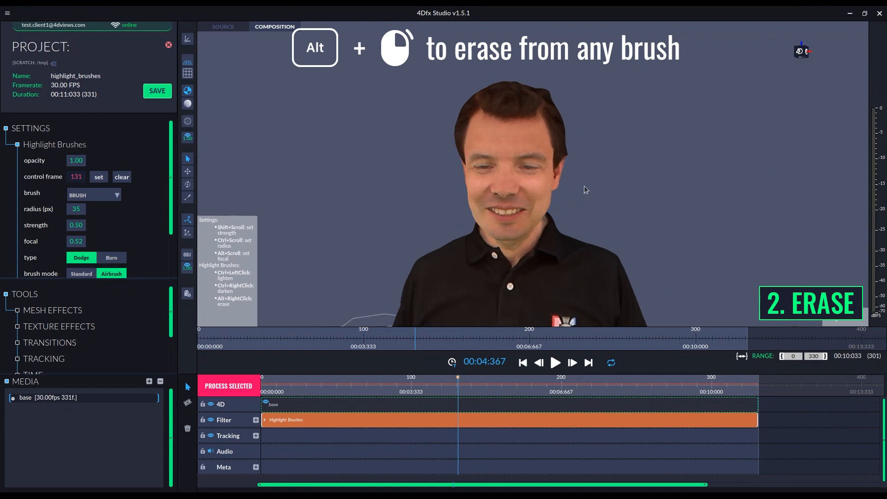
key("alt")
mouse_move(526, 190)
right_mouse_down("alt")
mouse_move(520, 164)
mouse_move(535, 151)
right_mouse_up("alt")
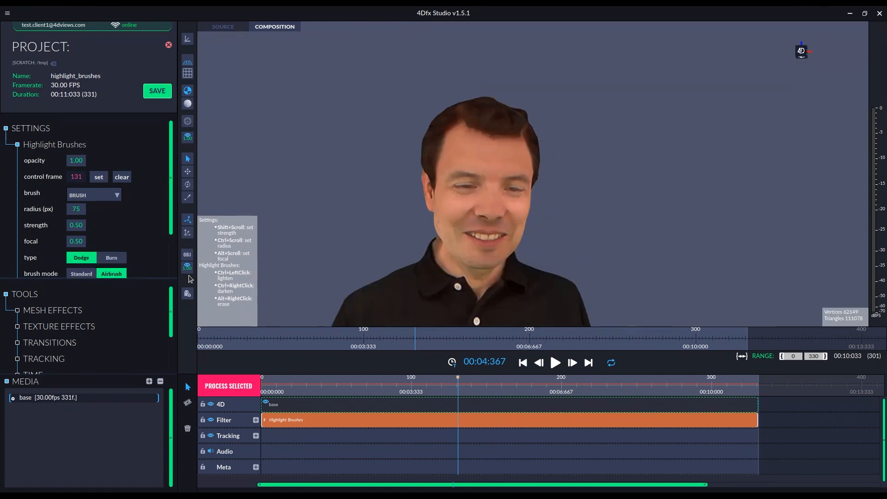
left_click_drag(41, 161, 21, 164)
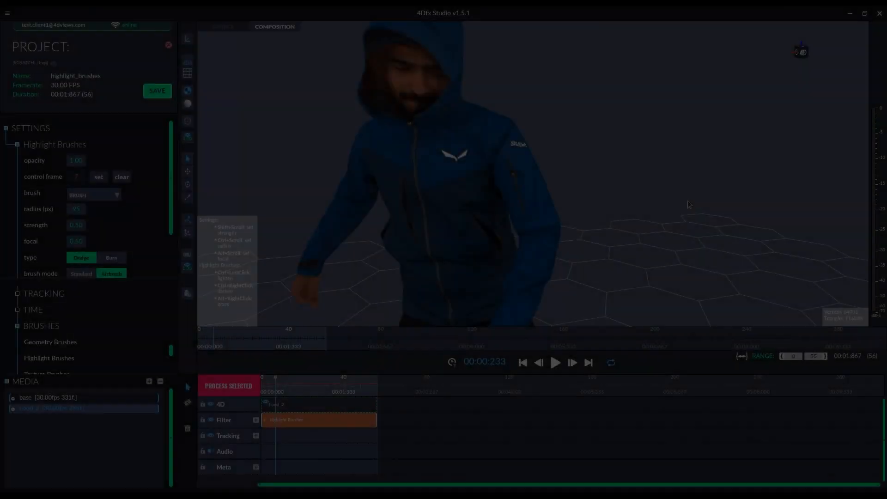
- Lighten the jacket's open pocket in hood_2 with a 55 px Dodge airbrush at 0.82 strength, and process the selected clip
scroll(503, 225, "up", 8)
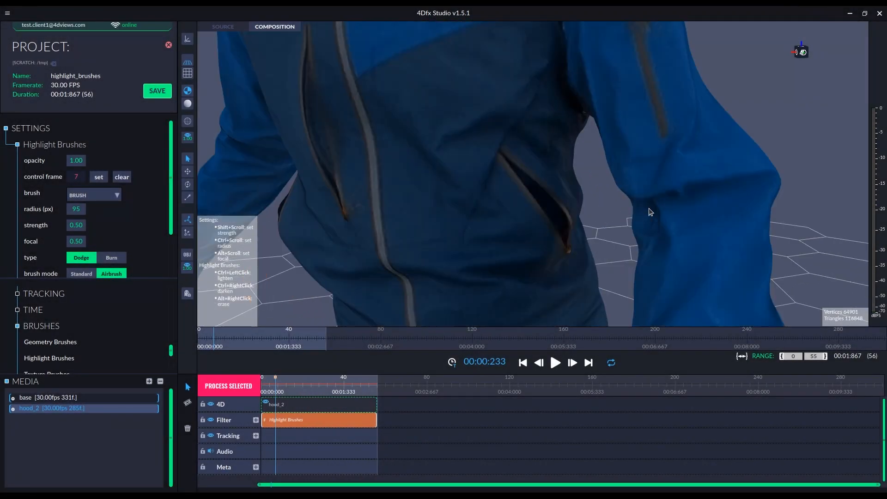
left_click_drag(537, 211, 551, 213)
scroll(531, 190, "down", 8, "ctrl")
scroll(543, 195, "up", 8, "shift")
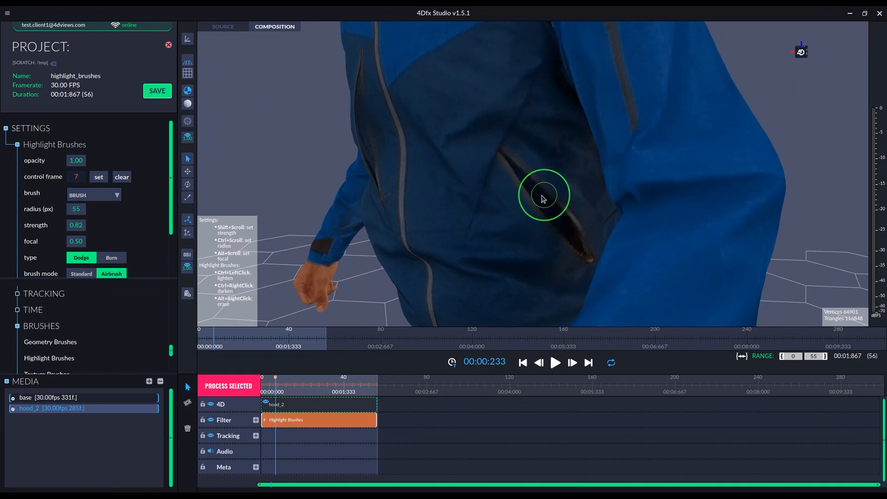
mouse_move(514, 167)
left_mouse_down("ctrl")
mouse_move(586, 259)
mouse_move(514, 167)
mouse_move(519, 162)
mouse_move(565, 240)
left_mouse_up("ctrl")
mouse_move(564, 241)
left_mouse_down()
mouse_move(494, 245)
mouse_move(442, 271)
left_mouse_up()
scroll(495, 245, "down", 7)
left_click(228, 386)
- Step through the processed hood_2 frames and examine how the pocket highlight follows the jacket from different angles
left_click_drag(271, 388, 305, 376)
left_click_drag(369, 272, 252, 245)
scroll(522, 272, "up", 3)
middle_click_drag(522, 271, 392, 235)
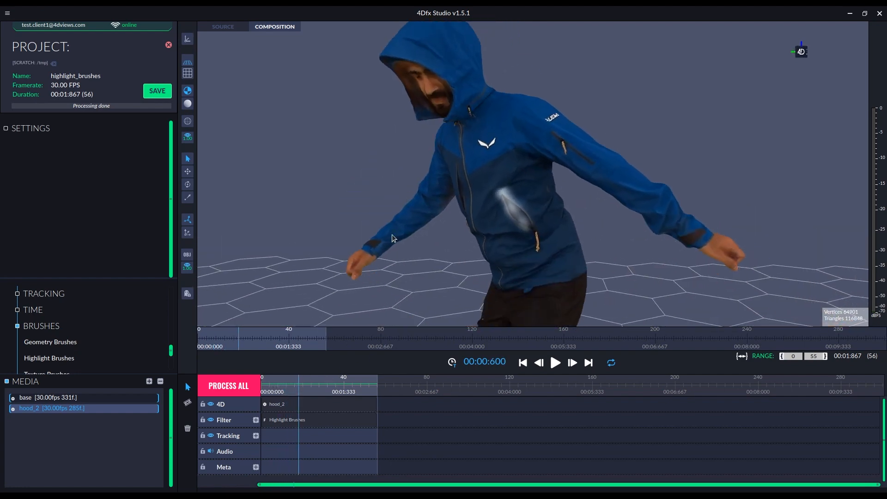
left_click_drag(304, 379, 315, 385)
left_click_drag(430, 246, 281, 230)
left_click_drag(315, 382, 338, 385)
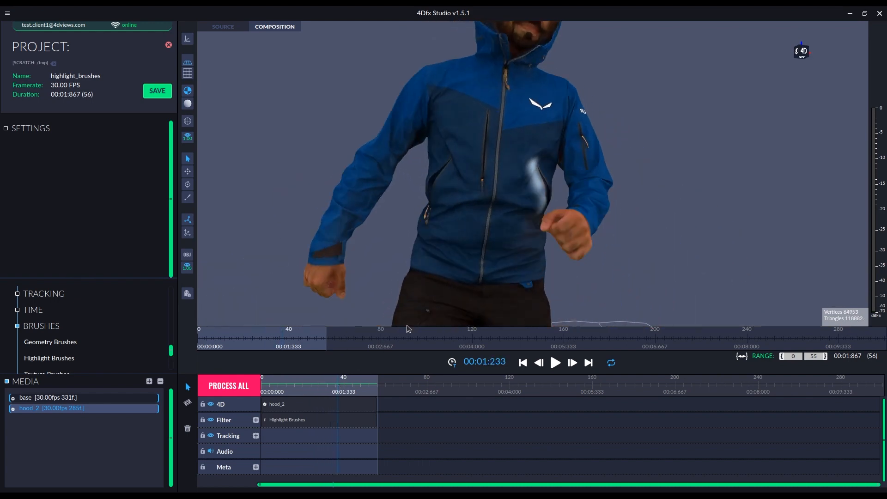
left_click_drag(425, 254, 304, 271)
left_click_drag(337, 382, 369, 383)
left_click_drag(537, 247, 506, 251)
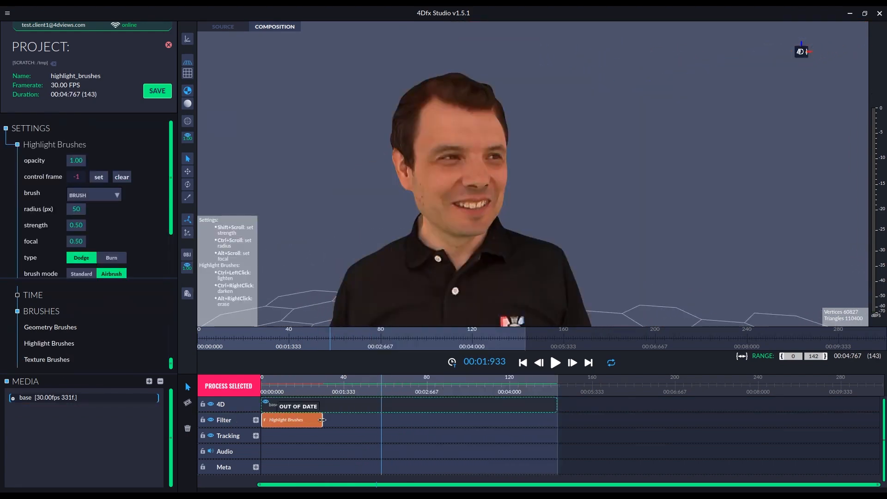
- Extend the Highlight Brushes clip on the Filter track to the end of the base clip
left_click_drag(322, 420, 539, 420)
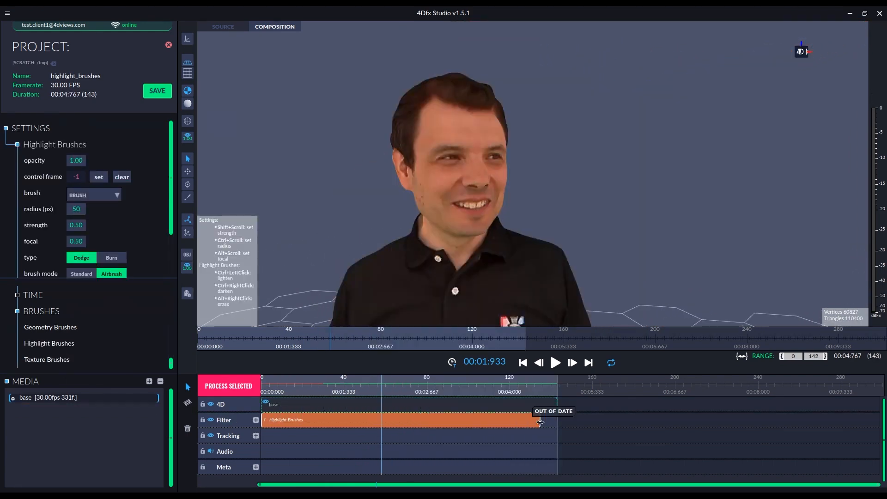
left_click_drag(540, 420, 557, 421)
- Lighten the man's face at frame 58 with a Dodge airbrush up to 45 px at 0.50 strength, process the clip and review the following frames
left_click(480, 224)
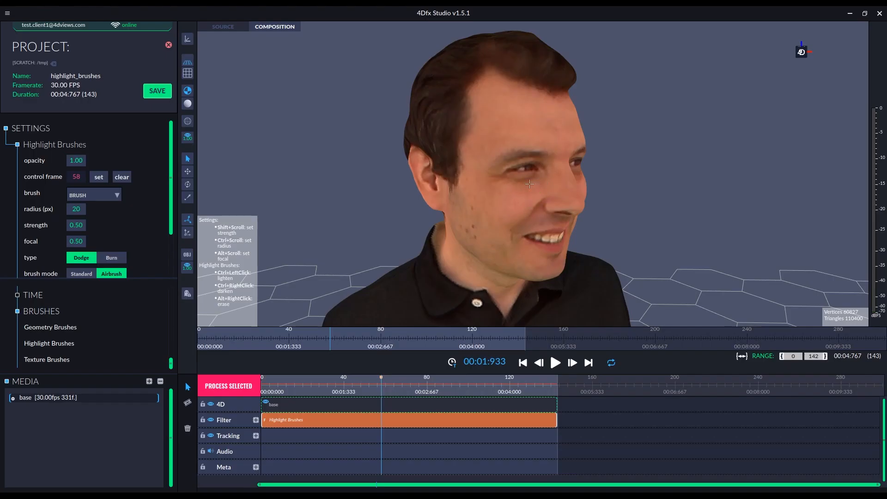
left_click_drag(534, 242, 369, 230)
scroll(517, 181, "up", 5, "ctrl")
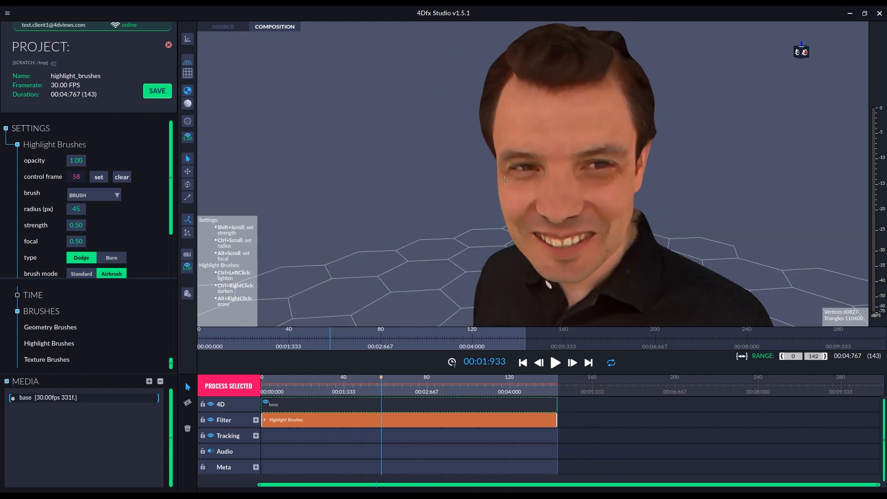
mouse_move(504, 181)
left_mouse_down()
mouse_move(594, 191)
mouse_move(526, 190)
mouse_move(611, 179)
mouse_move(542, 166)
left_mouse_up()
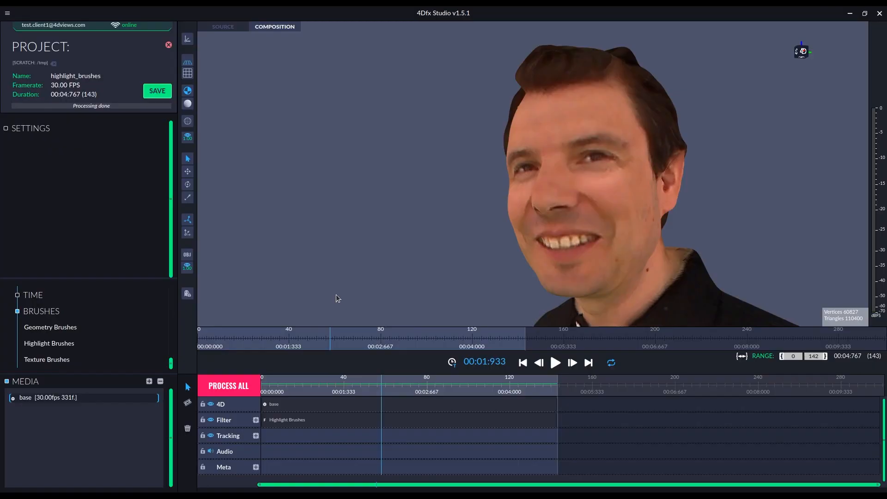
left_click_drag(380, 386, 406, 378)
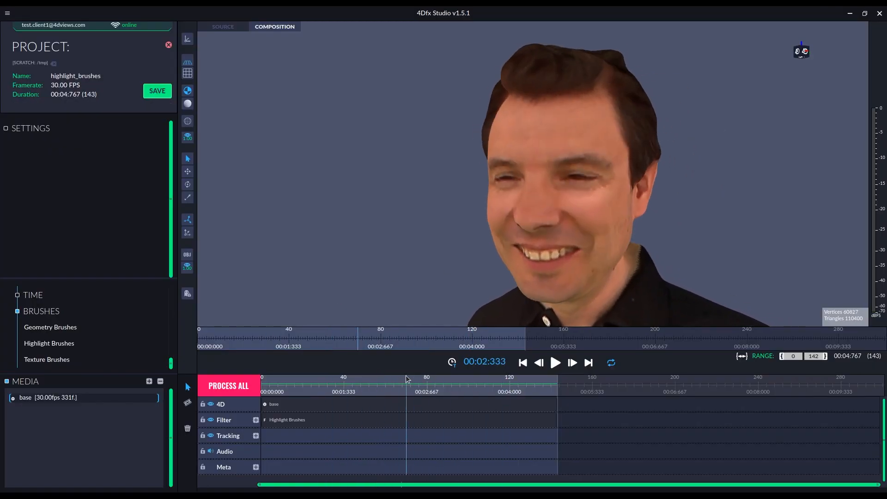
- Partially erase the brushed highlight below the man's eye at frame 58 with a 90 px erase brush at 0.26 strength, and reprocess the clip
left_click(377, 421)
scroll(600, 203, "up", 6)
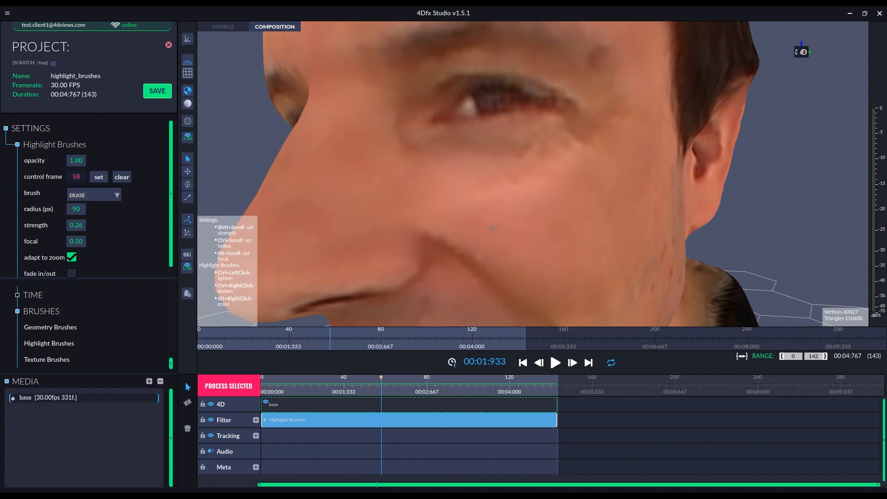
left_click_drag(492, 227, 509, 204)
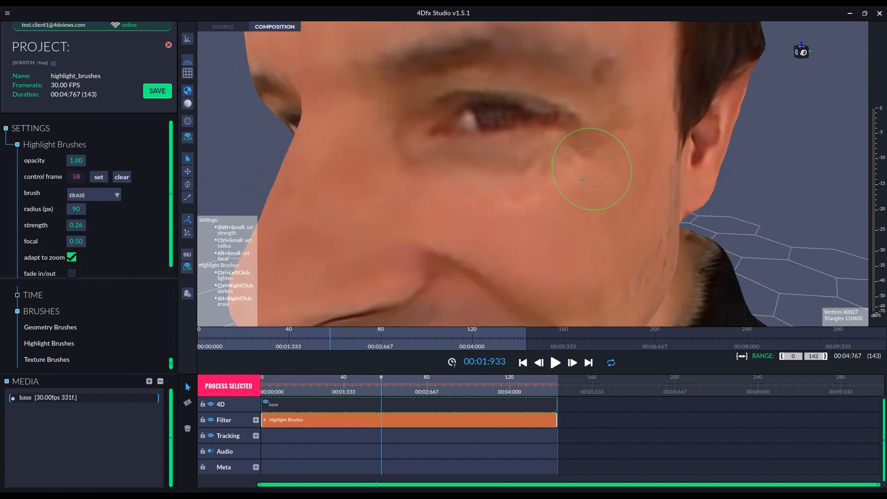
scroll(600, 194, "down", 6)
left_click(241, 389)
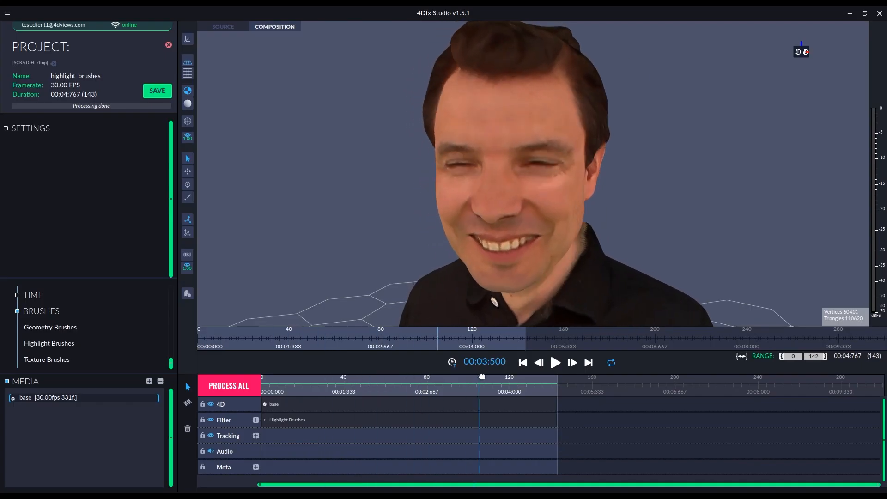
- Add a second Highlight Brushes filter on its own track at 00:01:867 for retouching the 4D Views logo on the shirt
left_click_drag(448, 371, 377, 376)
middle_click_drag(481, 296, 453, 154)
scroll(565, 220, "up", 5)
mouse_move(49, 343)
left_mouse_down()
mouse_move(277, 424)
mouse_move(453, 434)
left_mouse_up()
- Darken the 4D Views logo on the shirt at frame 56 with a 60 px Burn airbrush at 0.50 strength
left_click(545, 179, "ctrl")
left_click(473, 226)
scroll(534, 159, "up", 2, "ctrl")
right_click(534, 160, "ctrl")
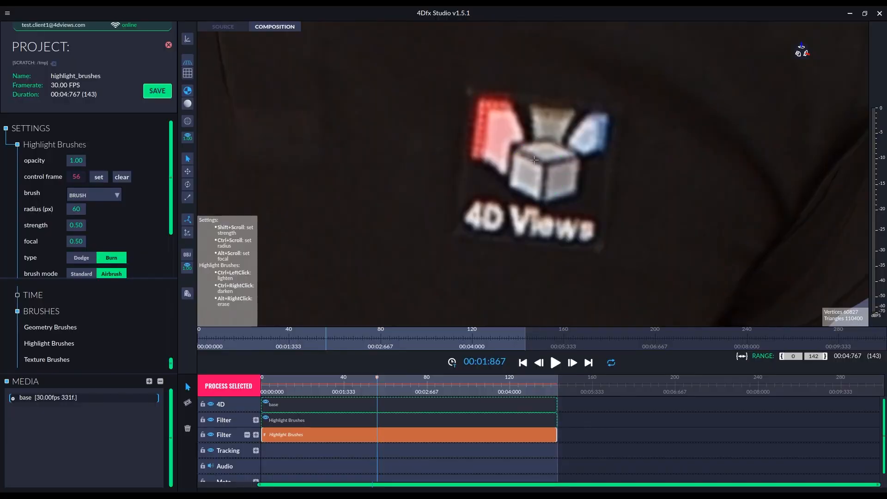
mouse_move(517, 162)
right_mouse_down("ctrl")
mouse_move(561, 127)
mouse_move(577, 226)
right_mouse_up("ctrl")
mouse_move(536, 172)
right_mouse_down("ctrl")
mouse_move(550, 226)
mouse_move(485, 219)
right_mouse_up("ctrl")
- Process the selected Highlight Brushes clip and scrub through the frames to check the retouched shirt logo
scroll(525, 193, "down", 5)
left_click(229, 386)
left_click_drag(376, 387, 419, 390)
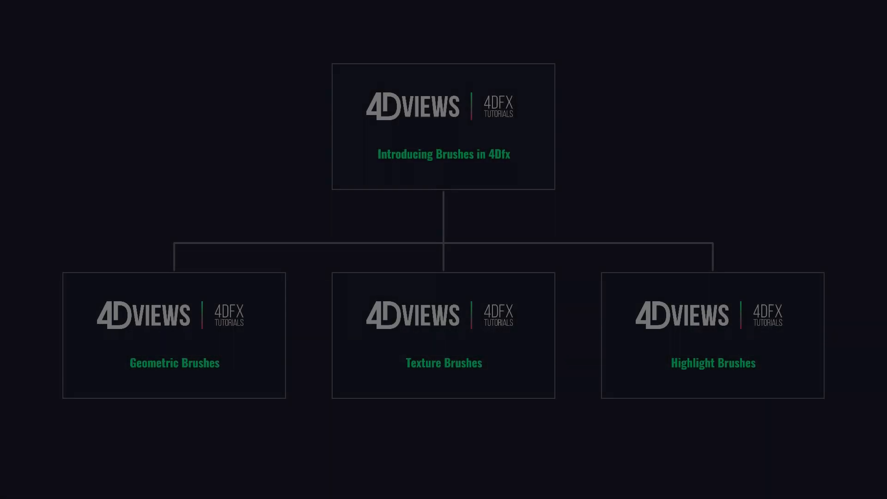